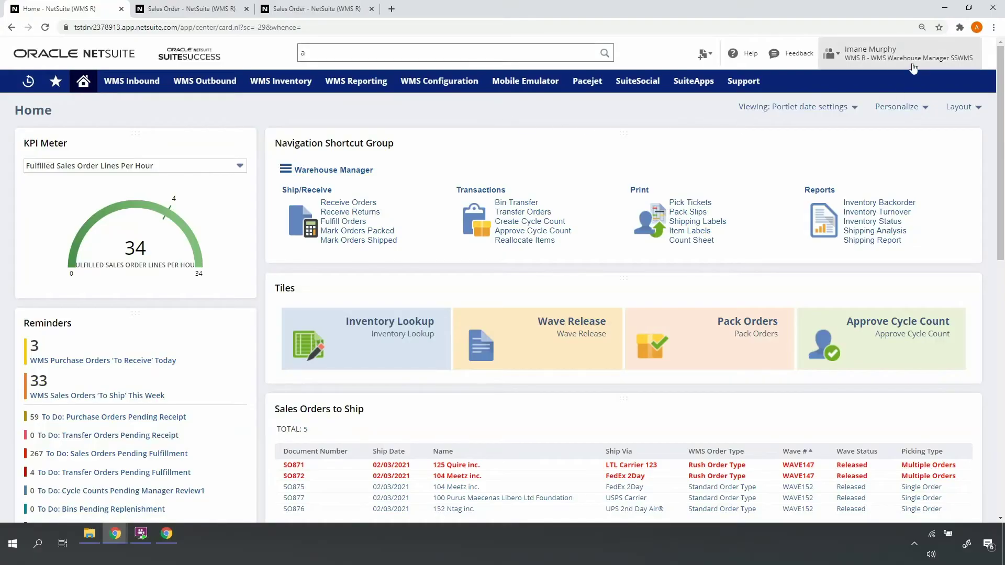
- Highlight the Reminders panel and rush orders SO871 and SO872 with their Multiple Orders picking type
{"action": "mouse_move", "coordinate": [913, 68]}
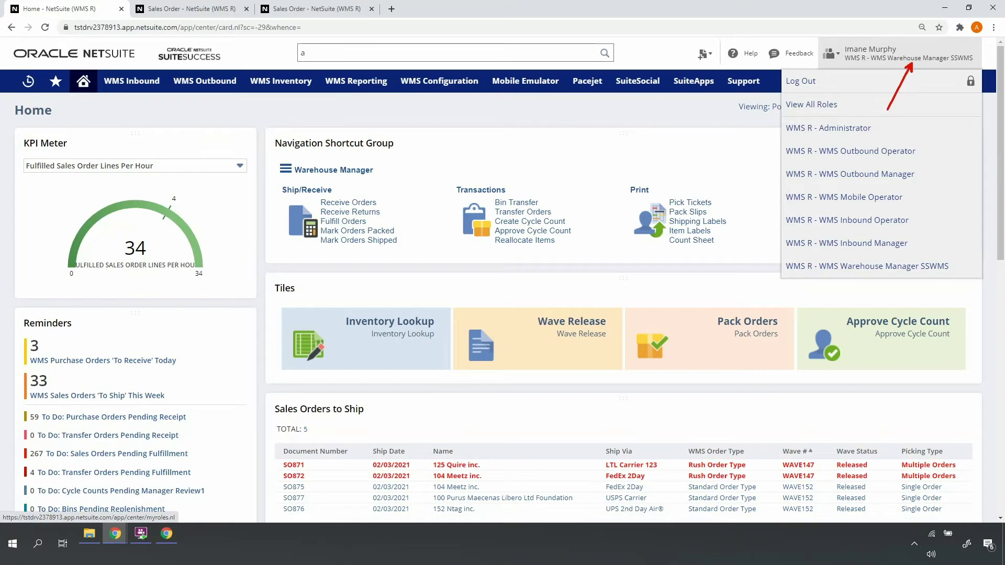
{"action": "scroll", "coordinate": [90, 190], "scroll_direction": "down", "scroll_amount": 4}
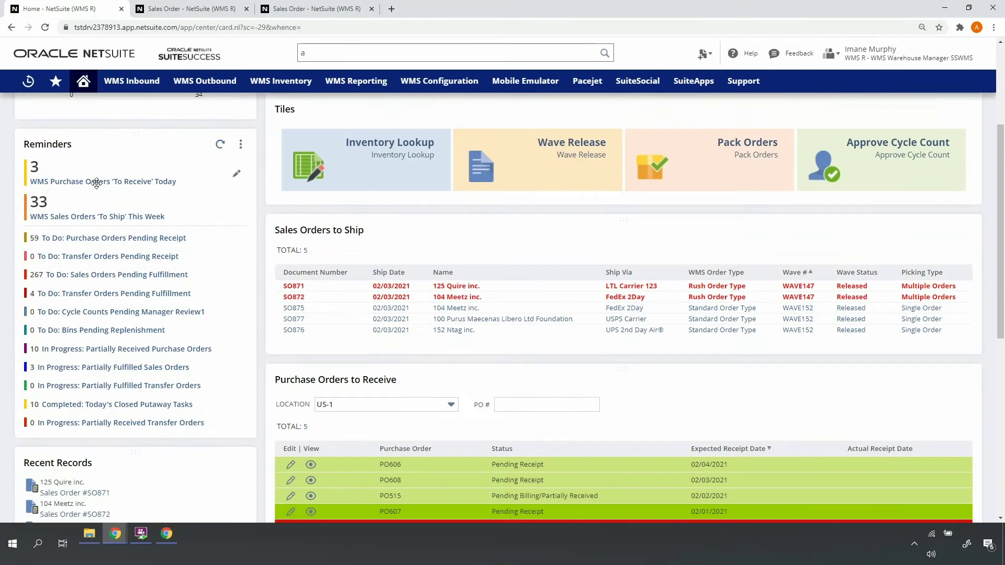
{"action": "left_click_drag", "start_coordinate": [19, 104], "coordinate": [249, 406]}
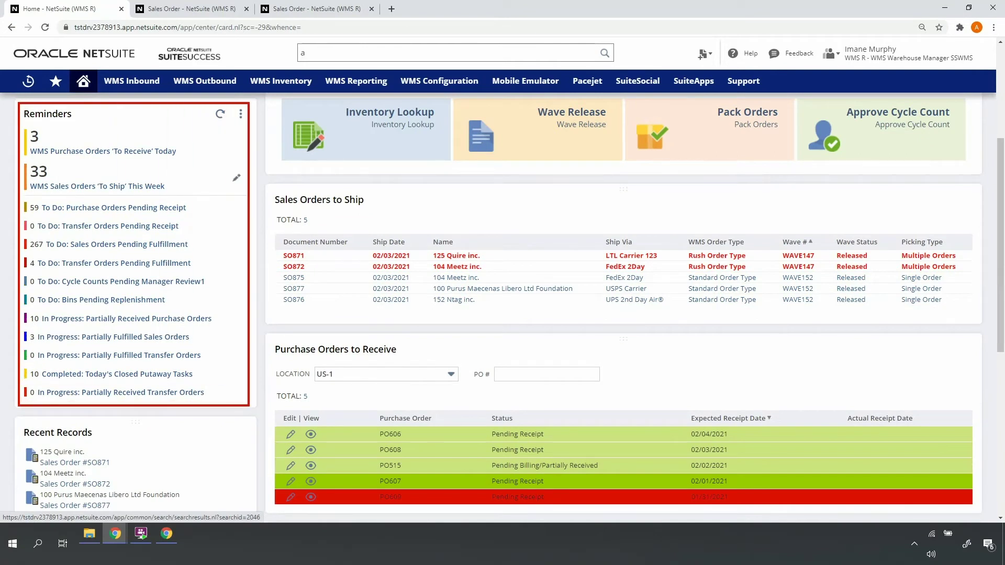
{"action": "mouse_move", "coordinate": [276, 249]}
{"action": "left_mouse_down"}
{"action": "mouse_move", "coordinate": [380, 270]}
{"action": "mouse_move", "coordinate": [875, 272]}
{"action": "left_mouse_up"}
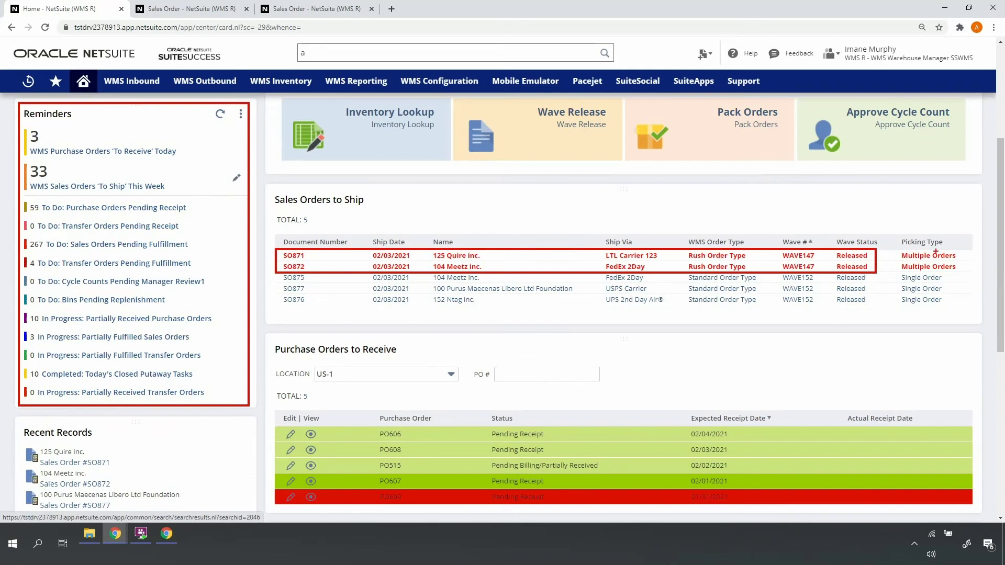
{"action": "left_click_drag", "start_coordinate": [936, 251], "coordinate": [954, 213]}
{"action": "key", "text": "Escape"}
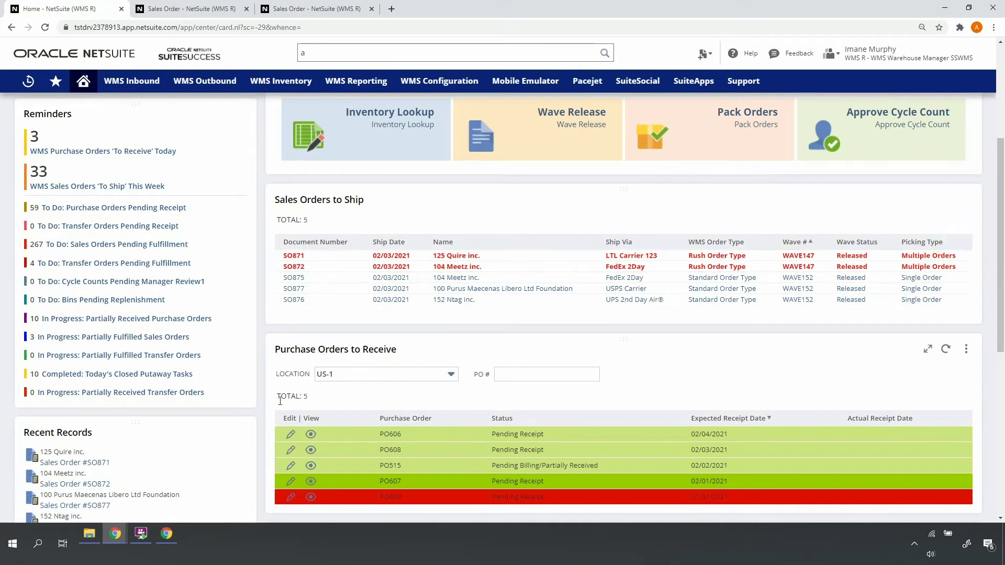
- In the mobile emulator, choose warehouse US-1, then Picking, then Multi-Order Picking
{"action": "left_click", "coordinate": [152, 509]}
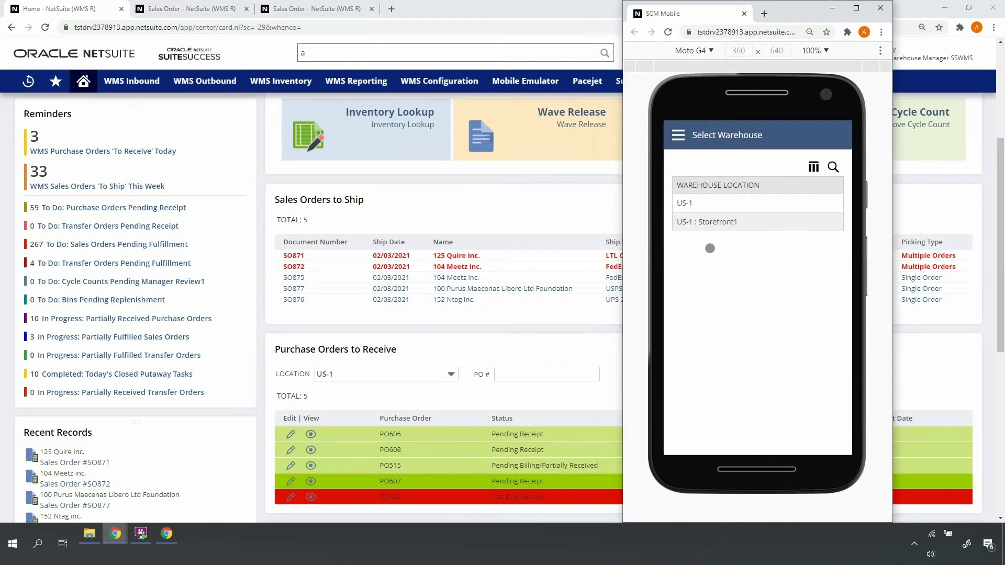
{"action": "left_click", "coordinate": [693, 202]}
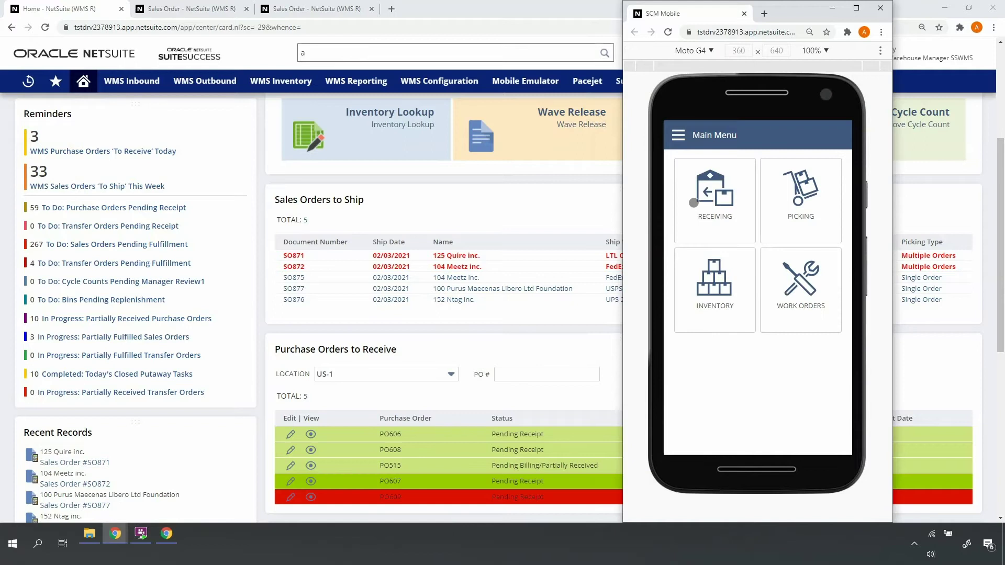
{"action": "left_click", "coordinate": [820, 210]}
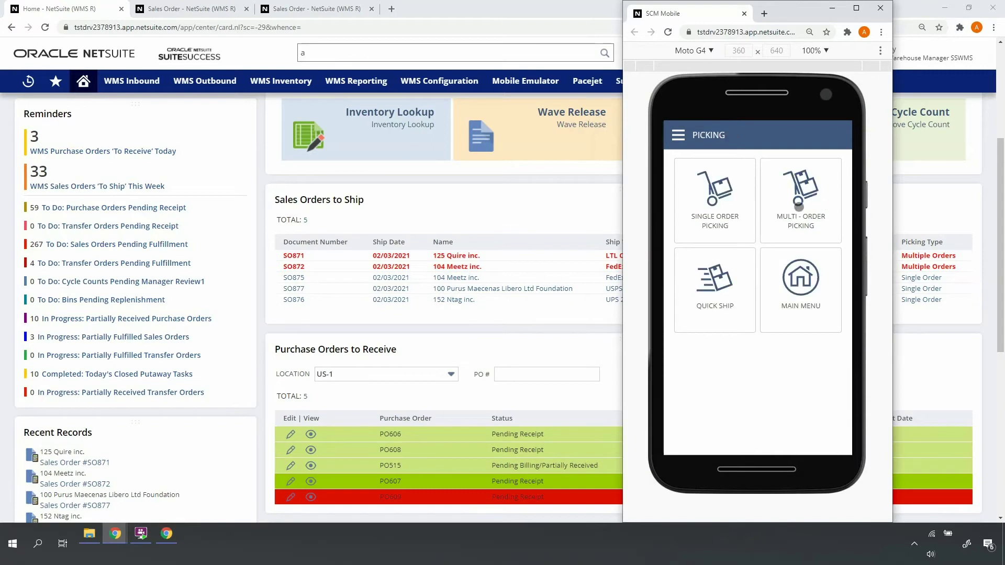
{"action": "left_click", "coordinate": [738, 214]}
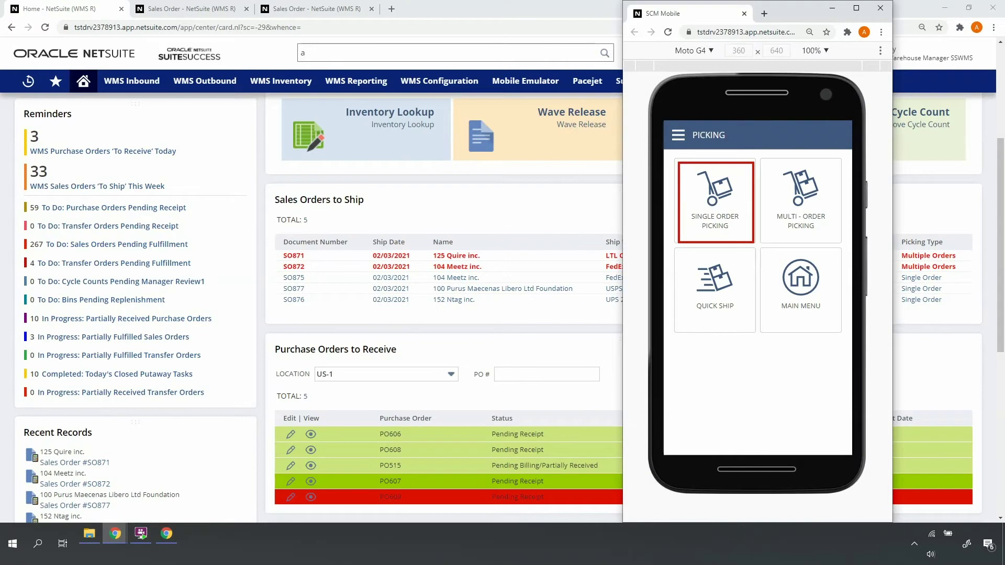
{"action": "left_click", "coordinate": [771, 169]}
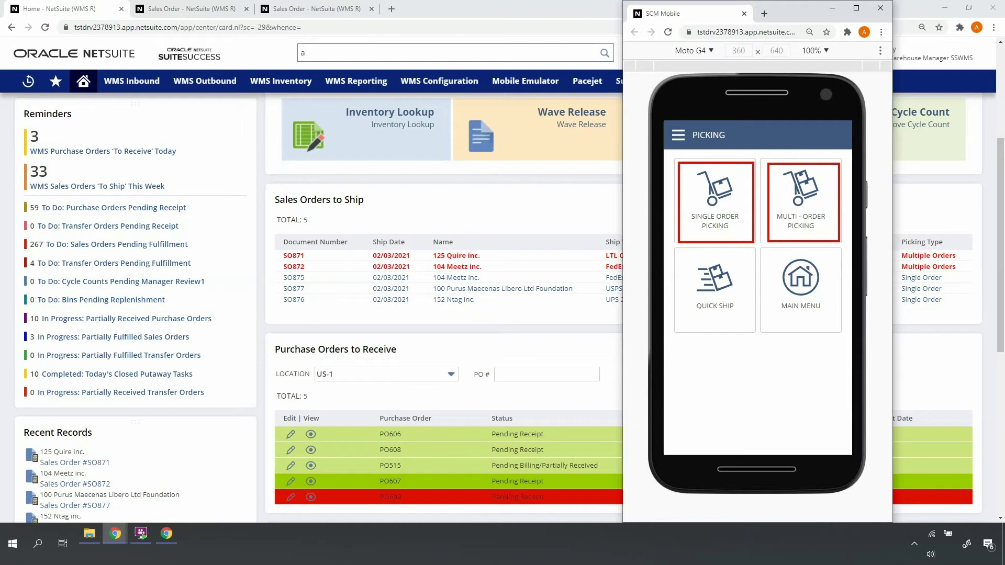
{"action": "left_click", "coordinate": [806, 204]}
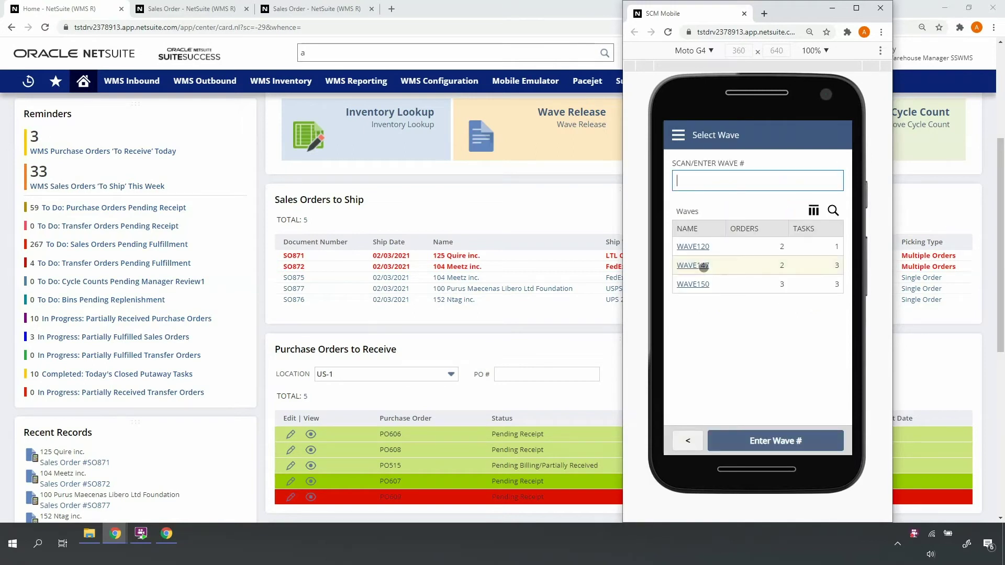
- Open WAVE147's pick tasks and make the ORDERS column visible in the task list
{"action": "left_click", "coordinate": [702, 266]}
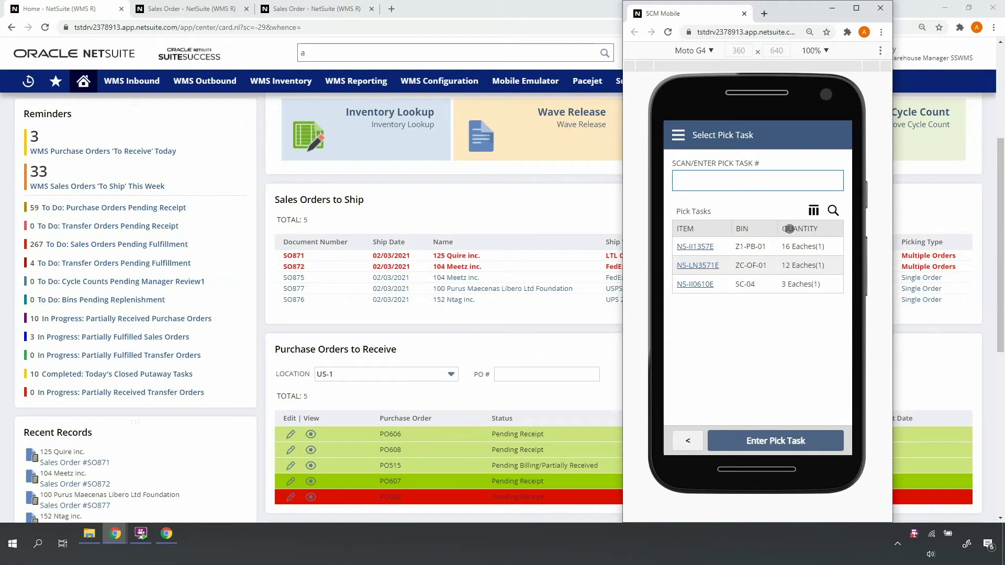
{"action": "left_click", "coordinate": [813, 211]}
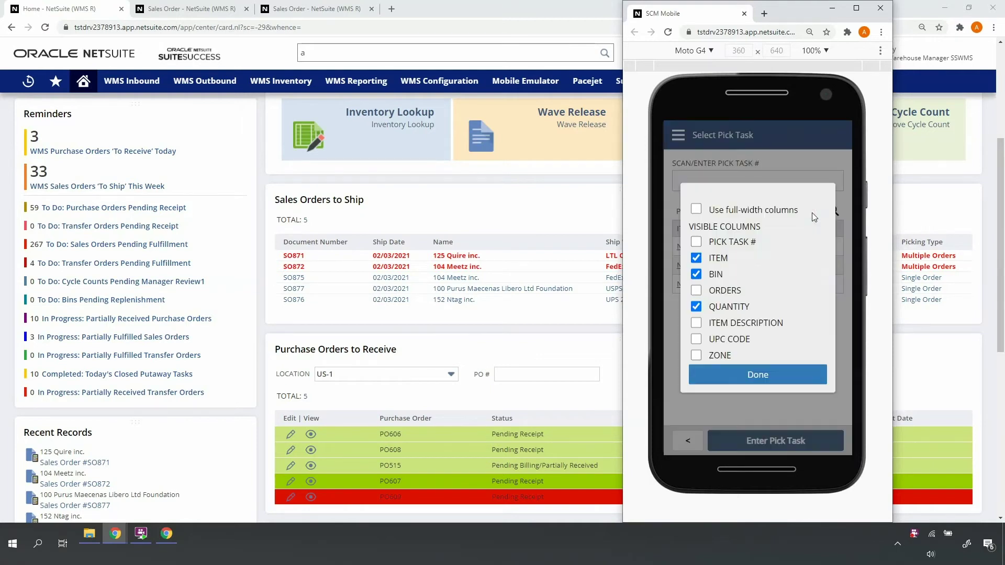
{"action": "left_click", "coordinate": [696, 290]}
{"action": "left_click", "coordinate": [766, 373]}
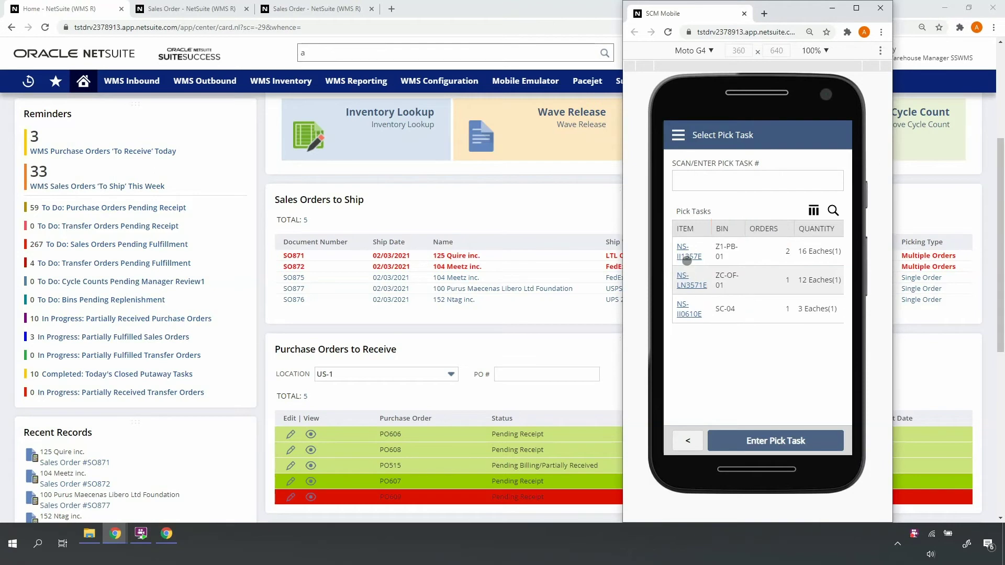
- Start the NS-II1357E pick task, confirming bin Z1-PB-01 and item NS-II1357E
{"action": "left_click", "coordinate": [687, 258]}
{"action": "type", "text": "Z1-PB-01"}
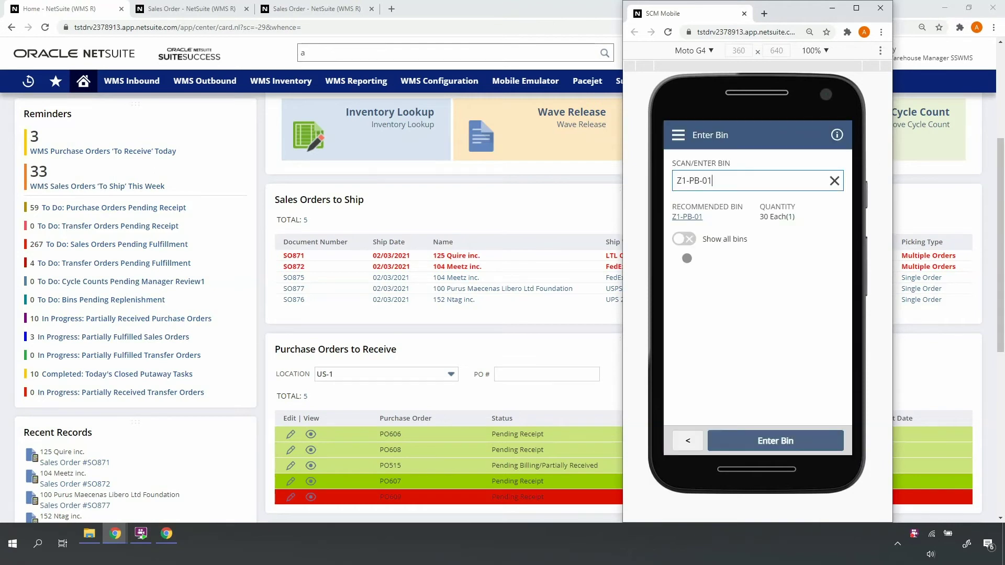
{"action": "left_click", "coordinate": [777, 437]}
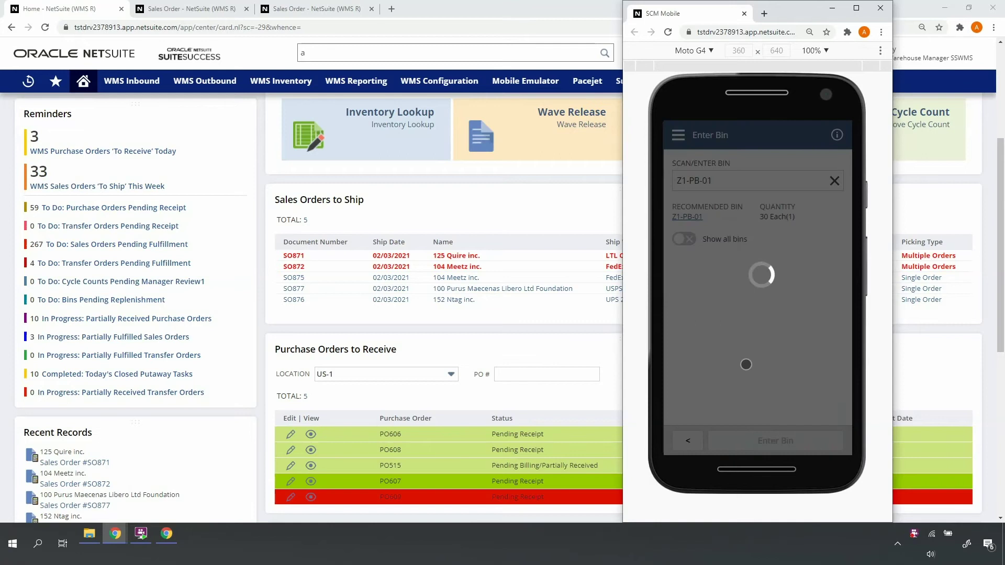
{"action": "type", "text": "NS-II1357E"}
{"action": "left_click", "coordinate": [758, 439]}
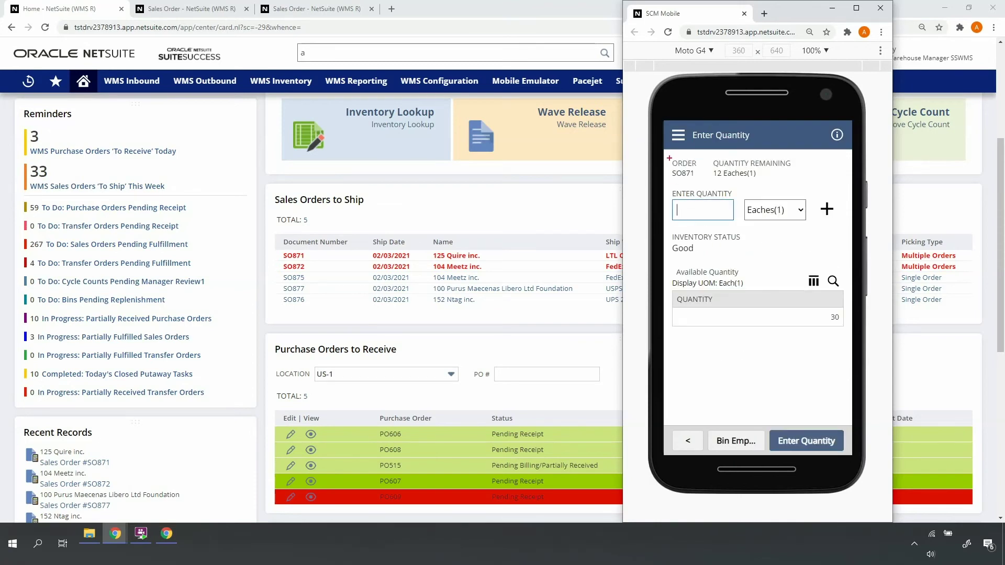
- Pick 12 eaches for SO871 into carton CTN2001
{"action": "left_click_drag", "start_coordinate": [669, 158], "coordinate": [702, 180]}
{"action": "type", "text": "12"}
{"action": "left_click_drag", "start_coordinate": [780, 189], "coordinate": [821, 169]}
{"action": "left_click", "coordinate": [808, 441]}
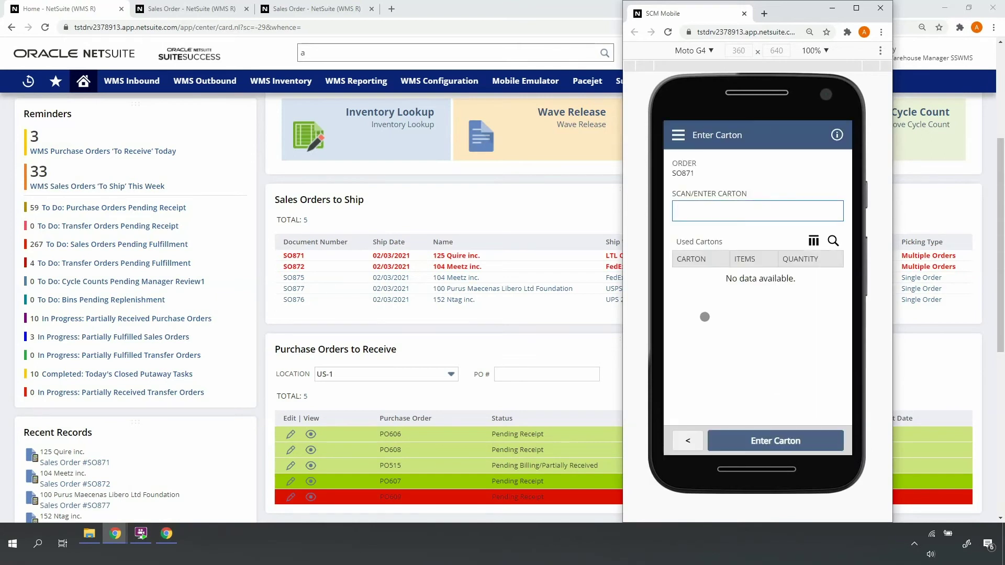
{"action": "type", "text": "CTN2001"}
{"action": "left_click", "coordinate": [762, 437]}
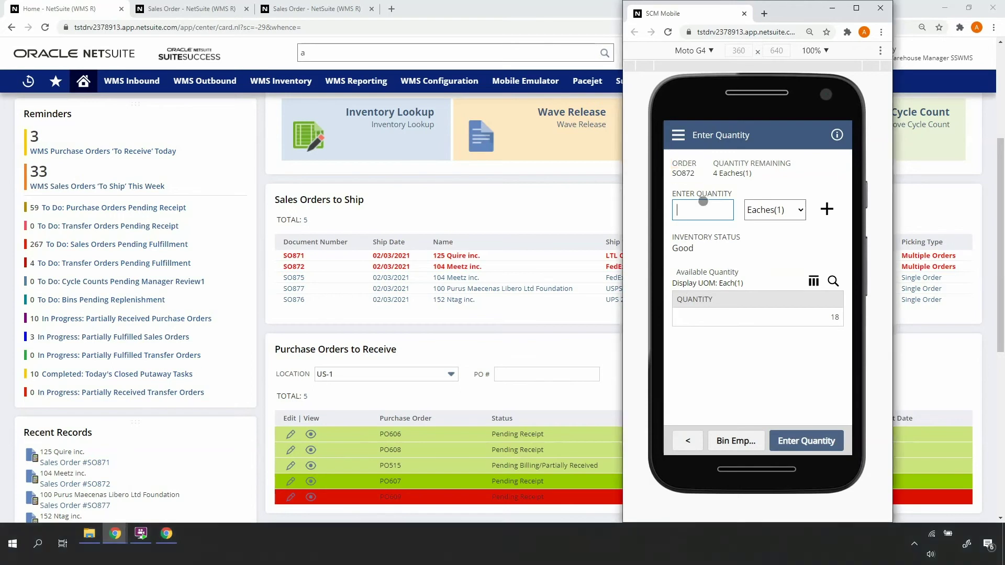
- Pick 4 eaches for SO872 into carton CTN2002, finishing the task
{"action": "type", "text": "4"}
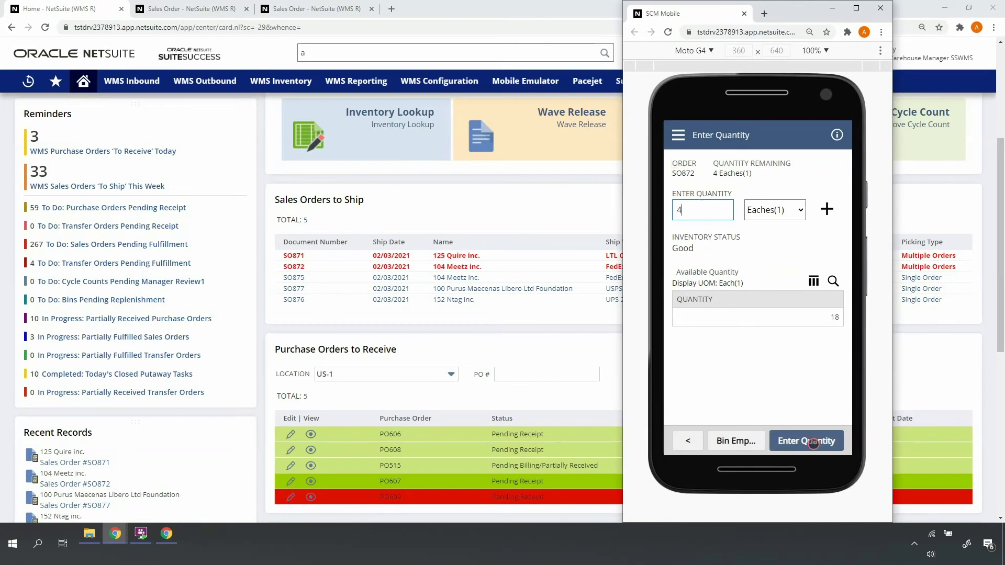
{"action": "left_click", "coordinate": [813, 443]}
{"action": "type", "text": "CTN"}
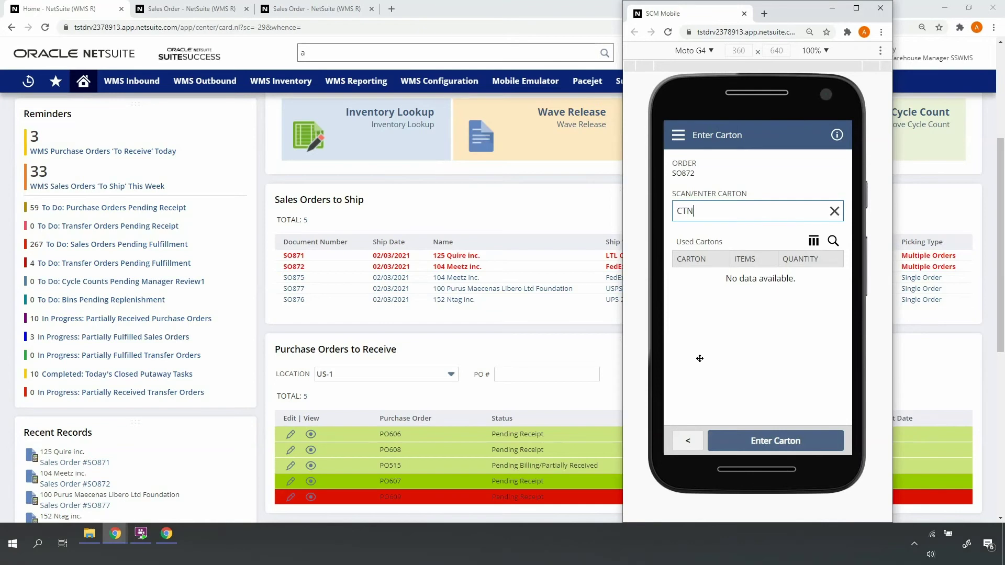
{"action": "type", "text": "2002"}
{"action": "left_click", "coordinate": [763, 435]}
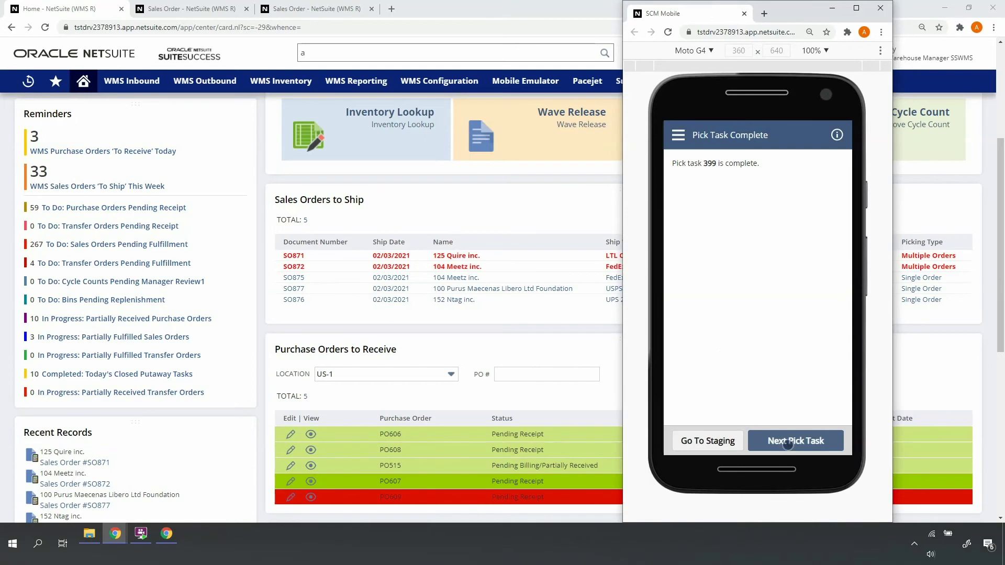
- Start the NS-LN3571E pick task, confirming bin ZC-OF-01 and item NS-LN3571E
{"action": "left_click", "coordinate": [796, 443]}
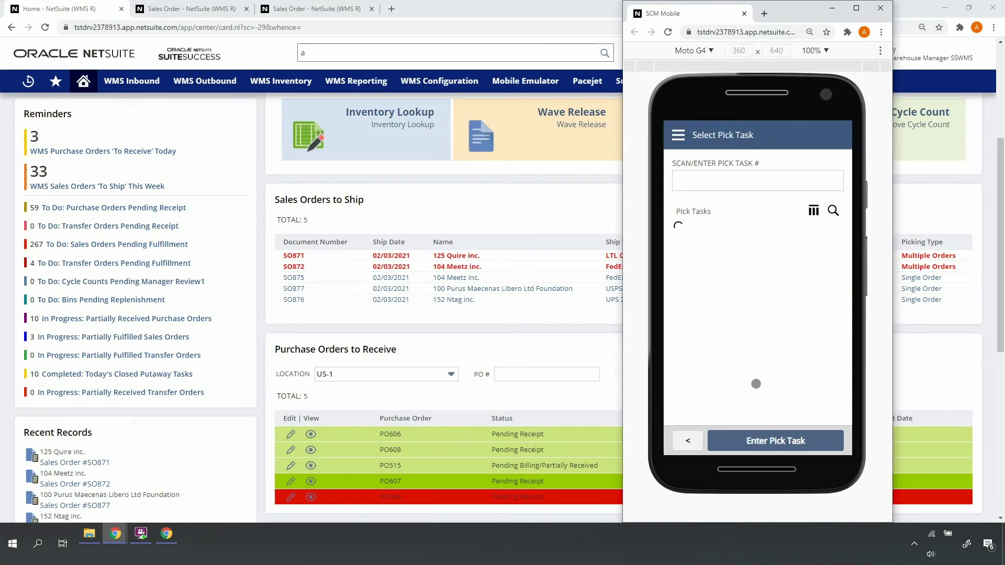
{"action": "left_click", "coordinate": [693, 256]}
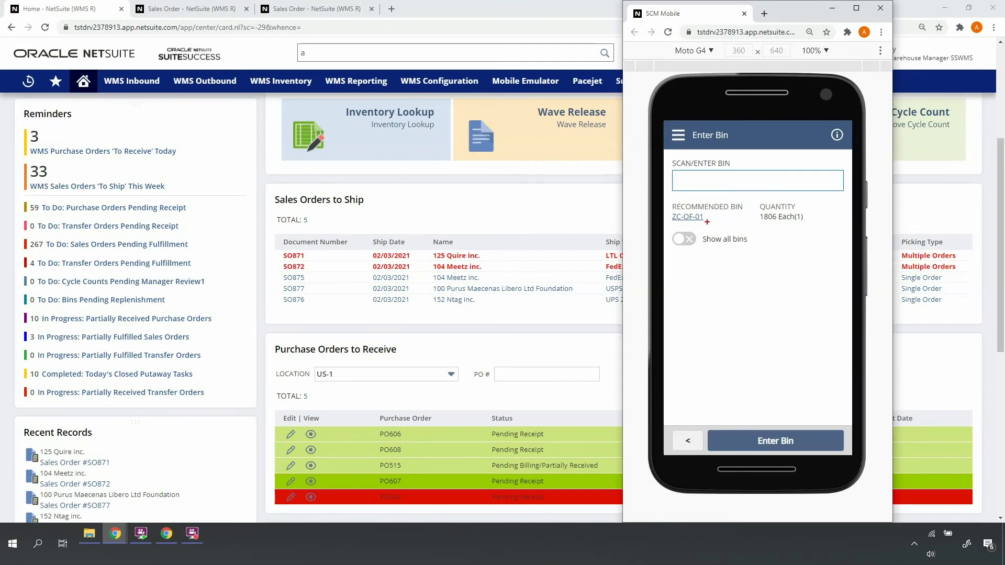
{"action": "left_click_drag", "start_coordinate": [707, 221], "coordinate": [765, 199]}
{"action": "key", "text": "Escape"}
{"action": "type", "text": "ZC-OF-01"}
{"action": "left_click", "coordinate": [775, 437]}
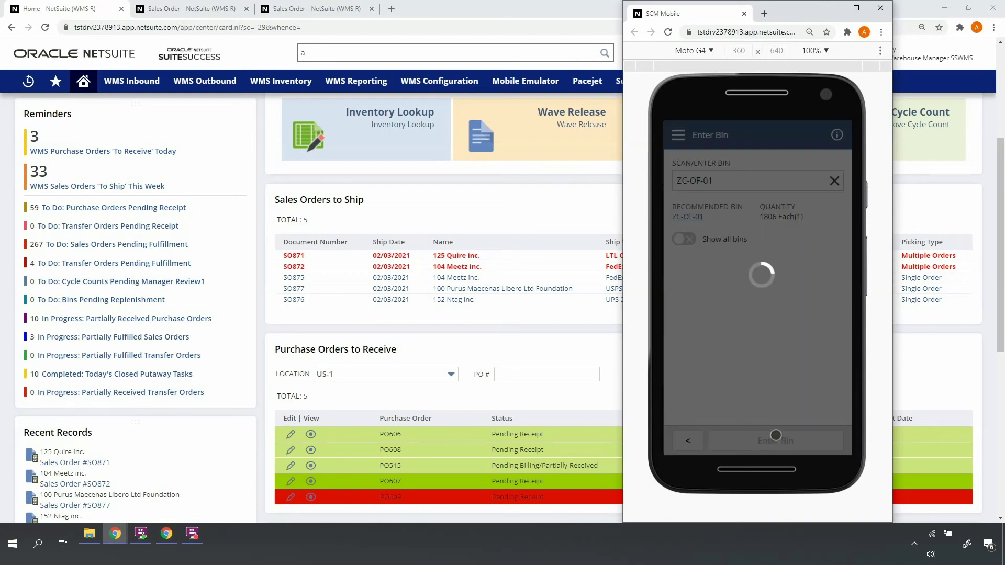
{"action": "type", "text": "NS-LN3571E"}
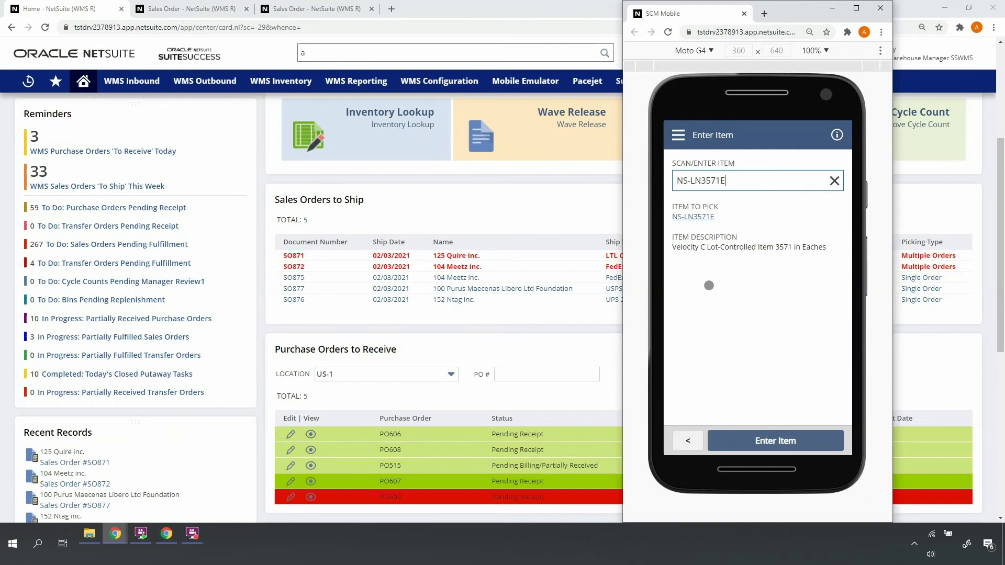
{"action": "left_click", "coordinate": [771, 441]}
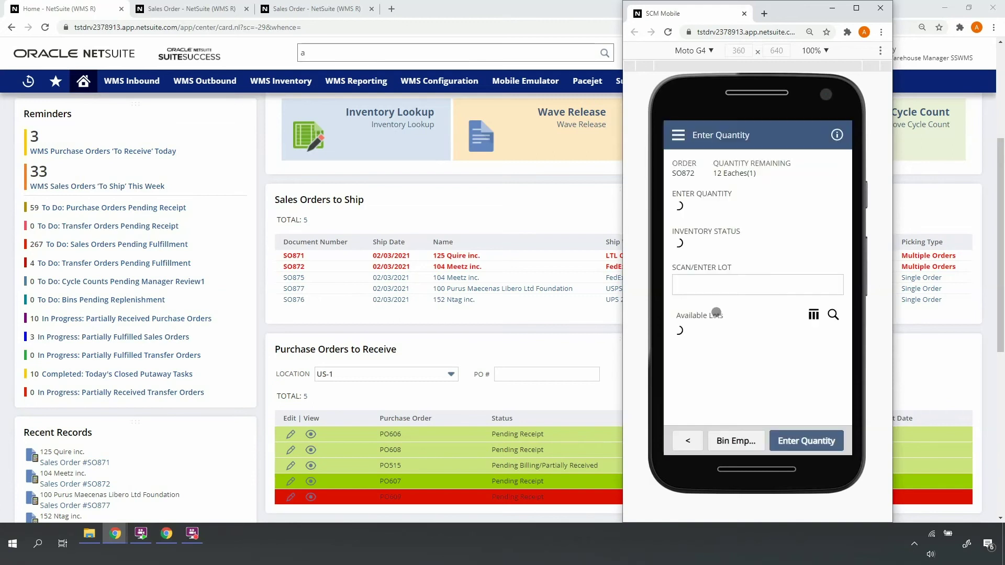
{"action": "left_click", "coordinate": [838, 136]}
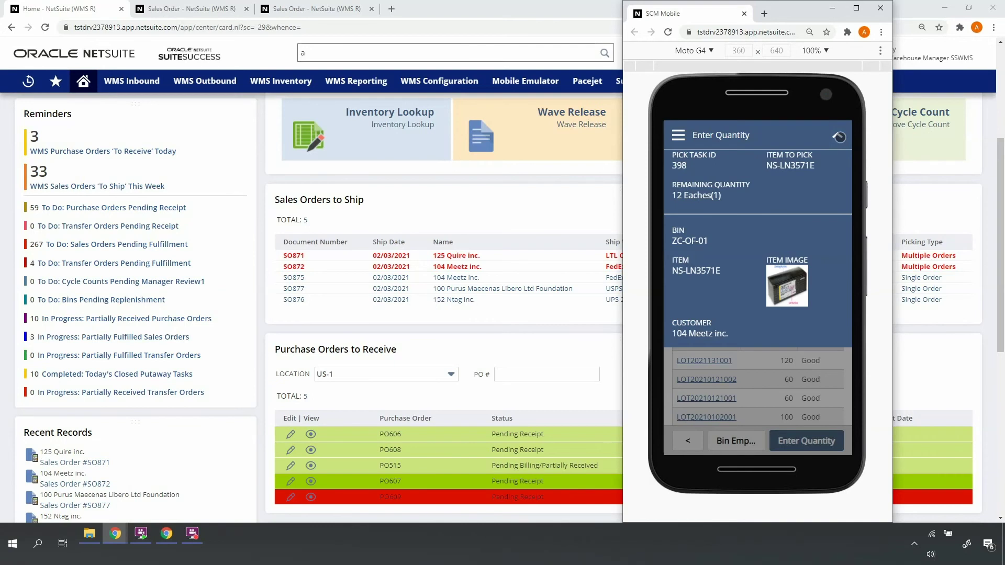
{"action": "left_click", "coordinate": [837, 136]}
{"action": "left_click", "coordinate": [704, 209]}
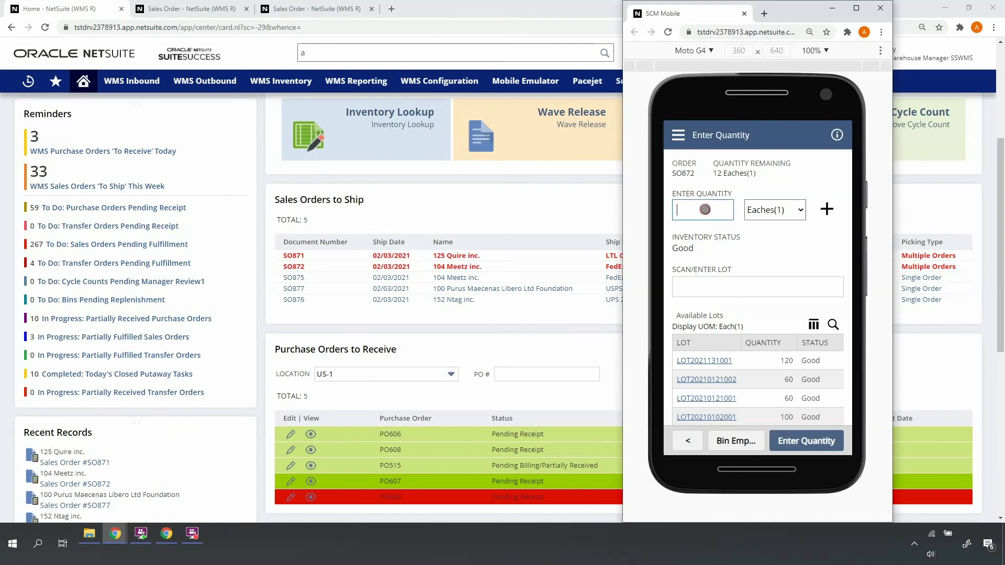
{"action": "type", "text": "12"}
{"action": "left_click", "coordinate": [742, 283]}
{"action": "key", "text": "ctrl+v"}
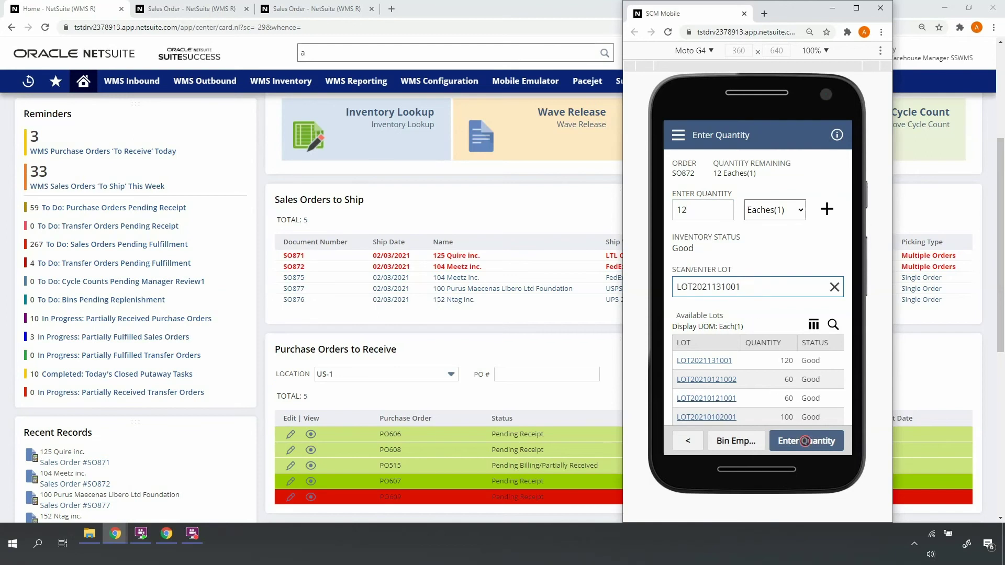
{"action": "left_click", "coordinate": [805, 441]}
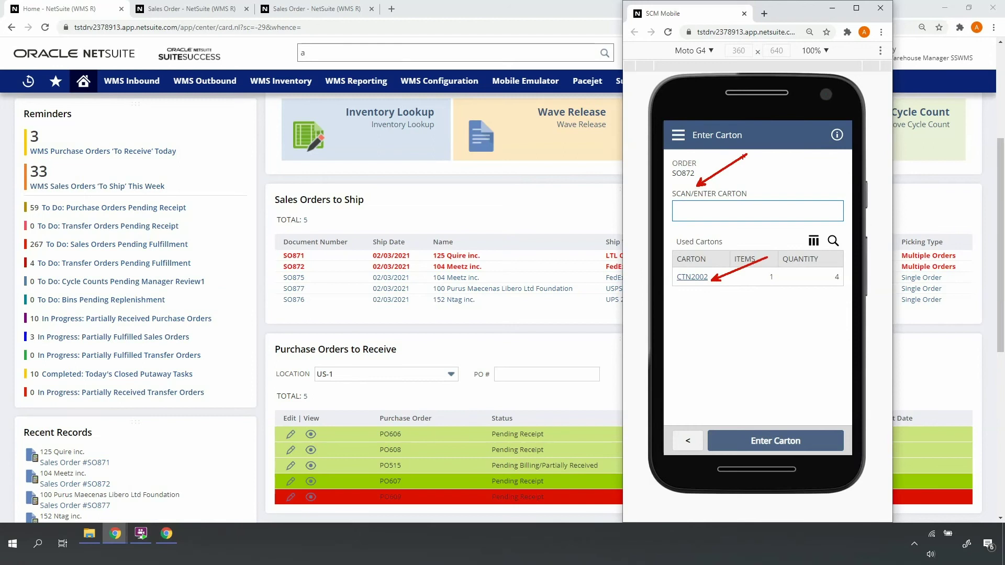
{"action": "left_click", "coordinate": [700, 279]}
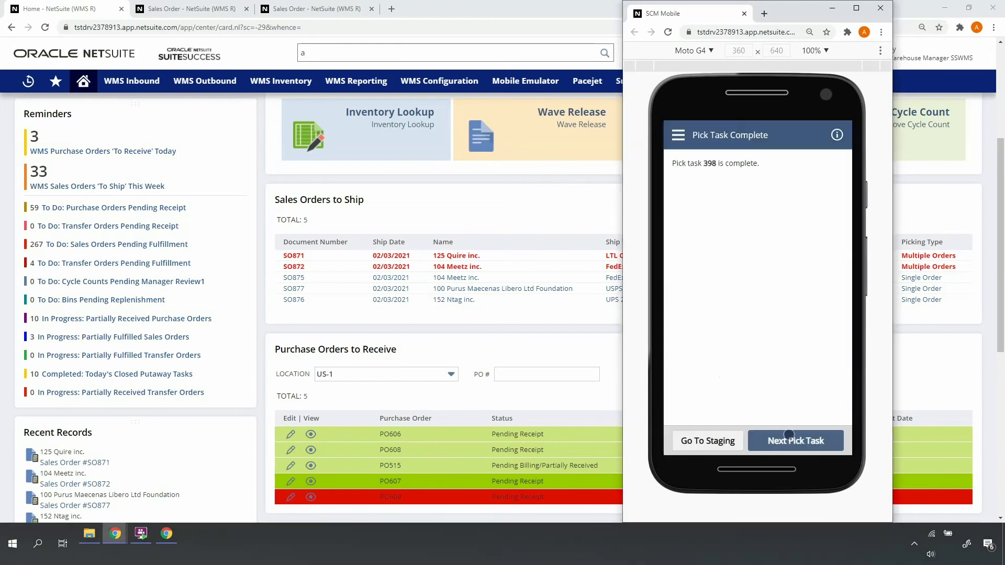
- Move to the next pick task and confirm bin SC-04 and item NS-II0610E
{"action": "left_click", "coordinate": [797, 441]}
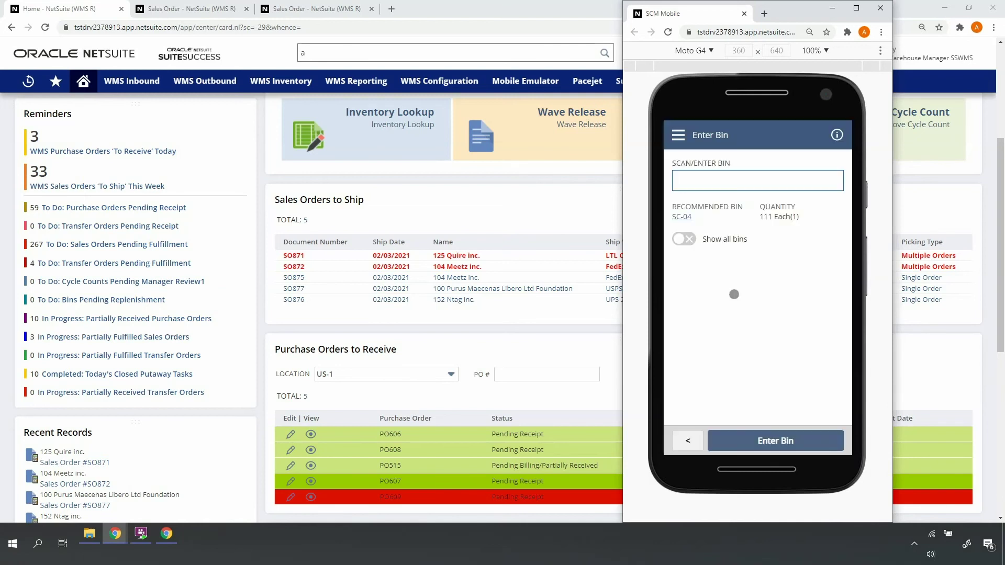
{"action": "type", "text": "SC-04"}
{"action": "left_click", "coordinate": [759, 440]}
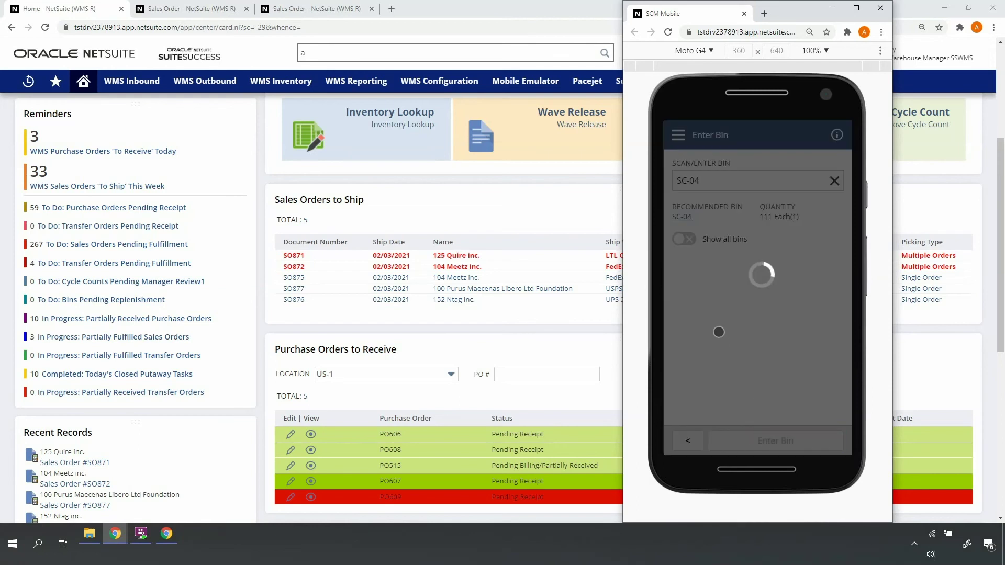
{"action": "type", "text": "NS-II0610E"}
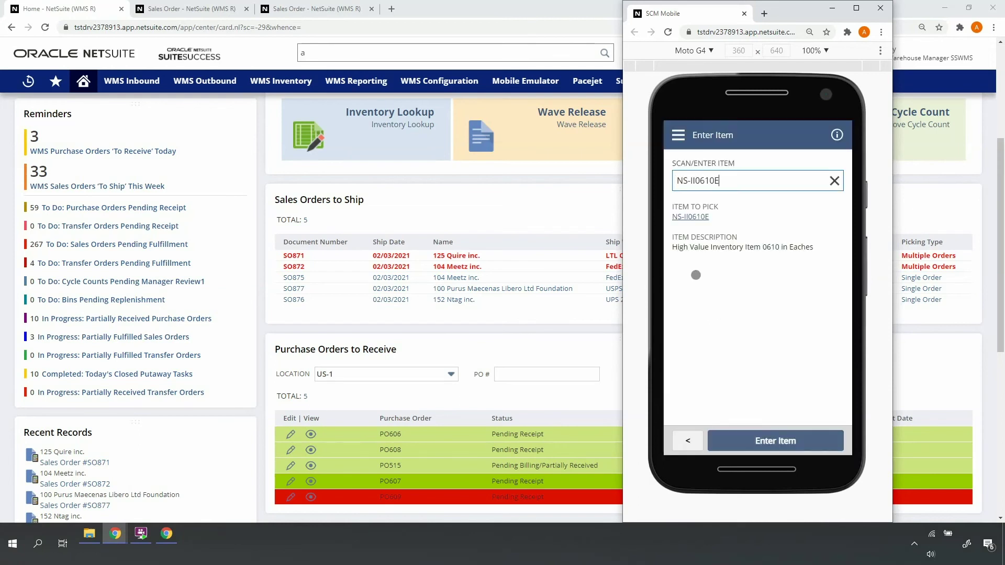
{"action": "left_click_drag", "start_coordinate": [665, 228], "coordinate": [826, 257]}
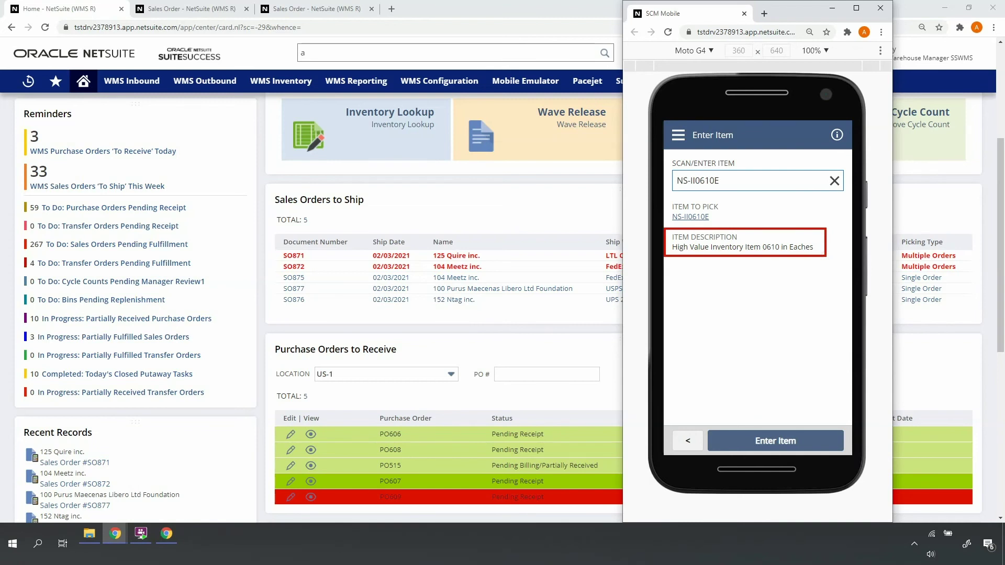
{"action": "left_click", "coordinate": [772, 442]}
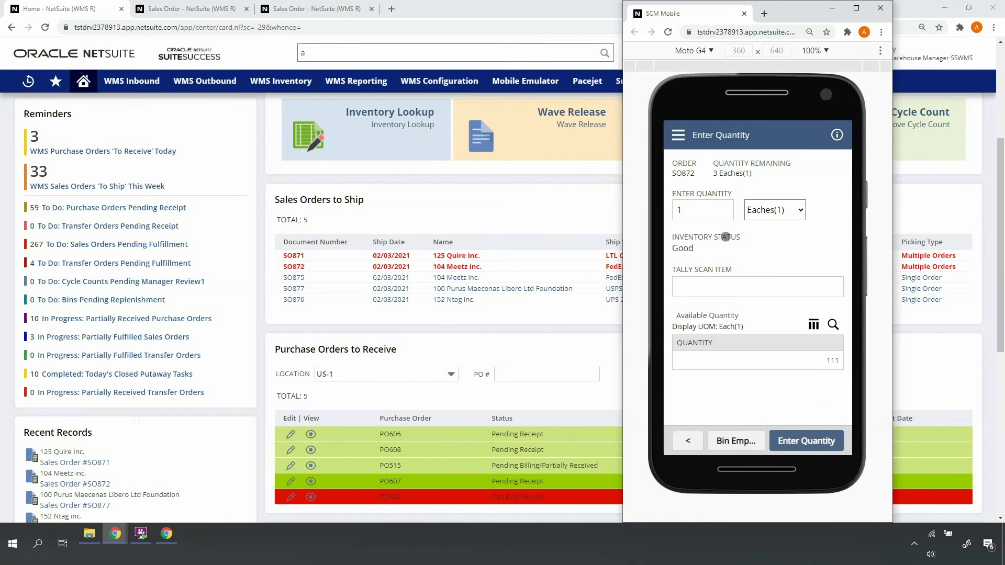
- Tally-scan NS-II0610E twice for the remaining quantity and pack it into new carton CTN2003
{"action": "left_click_drag", "start_coordinate": [690, 206], "coordinate": [725, 183]}
{"action": "left_click", "coordinate": [693, 289]}
{"action": "type", "text": "NS-II0610E"}
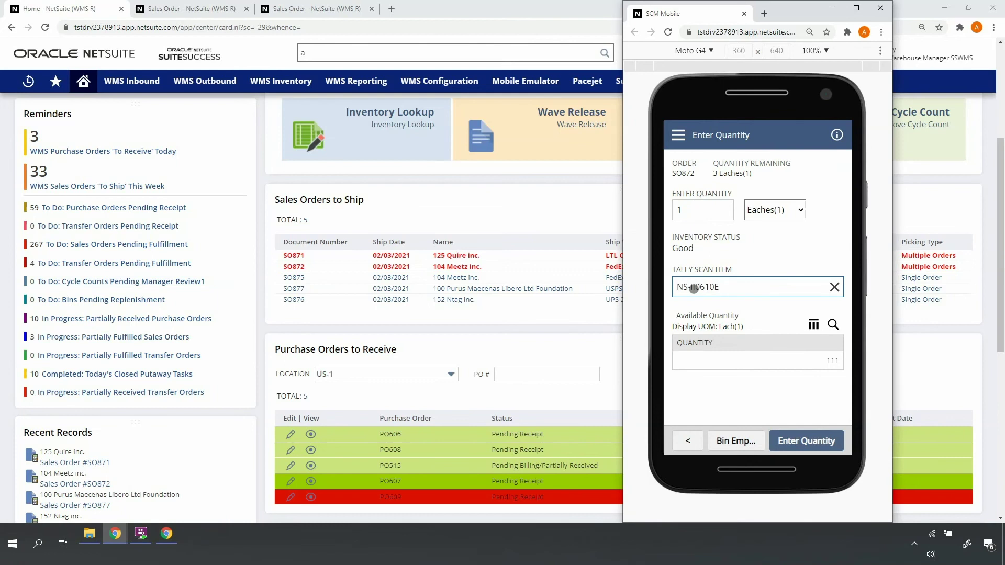
{"action": "key", "text": "Return"}
{"action": "left_click", "coordinate": [701, 283]}
{"action": "type", "text": "NS-II0610E"}
{"action": "key", "text": "Return"}
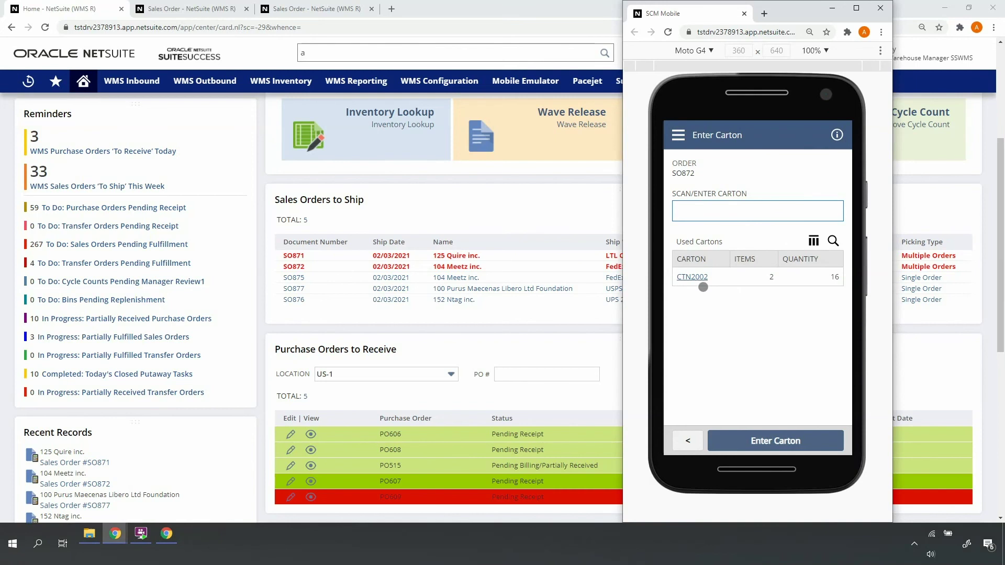
{"action": "type", "text": "CTN2003"}
{"action": "left_click", "coordinate": [768, 439]}
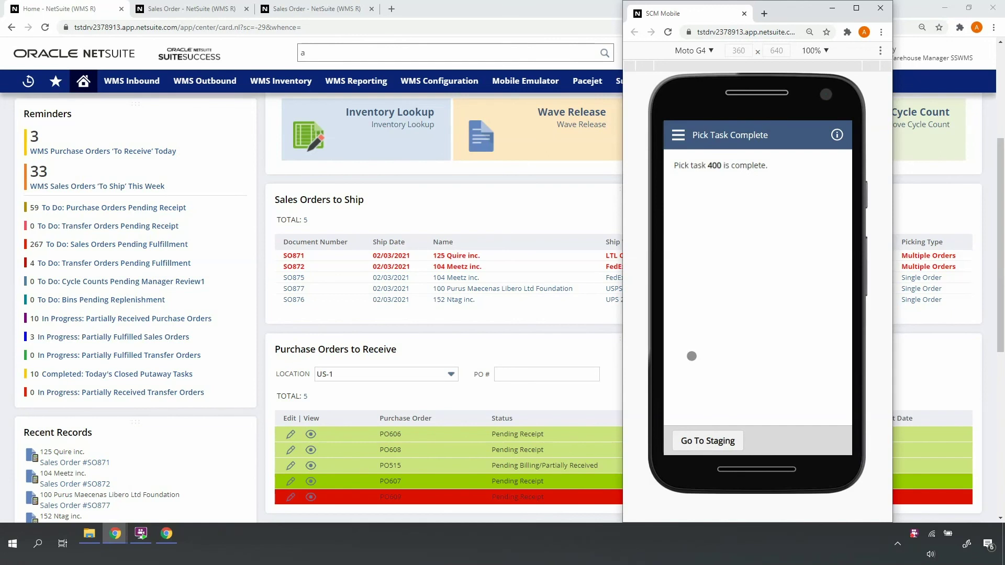
- Show all staging bins and stage cartons CTN2001, CTN2002 and CTN2003 to RushOrders_OBStage01
{"action": "left_click", "coordinate": [707, 442]}
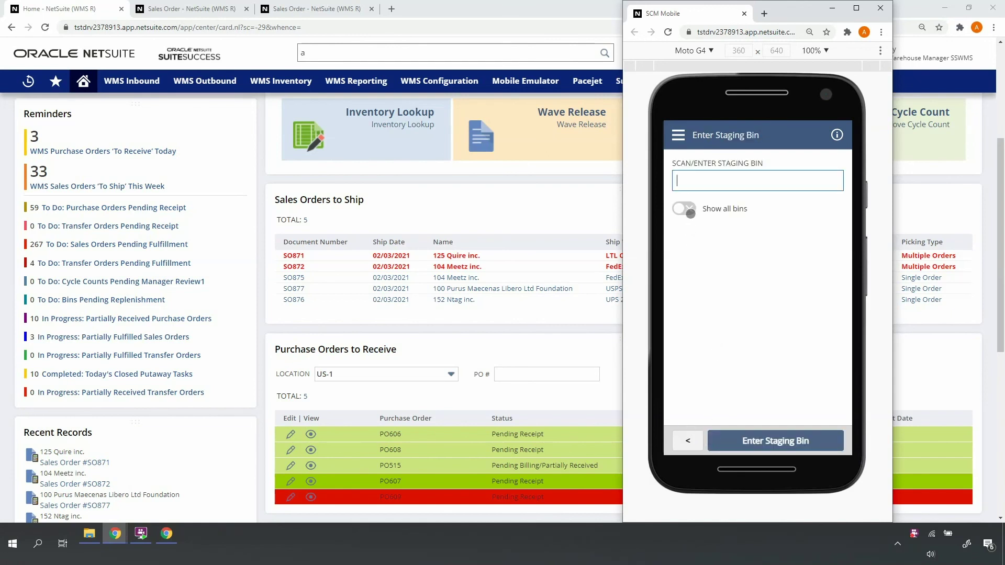
{"action": "left_click", "coordinate": [690, 211]}
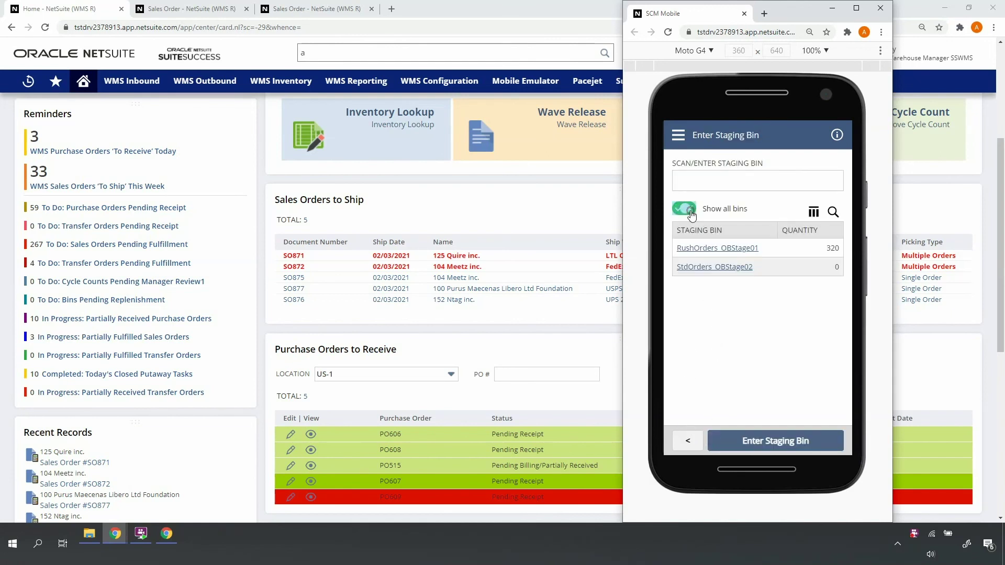
{"action": "left_click", "coordinate": [726, 248]}
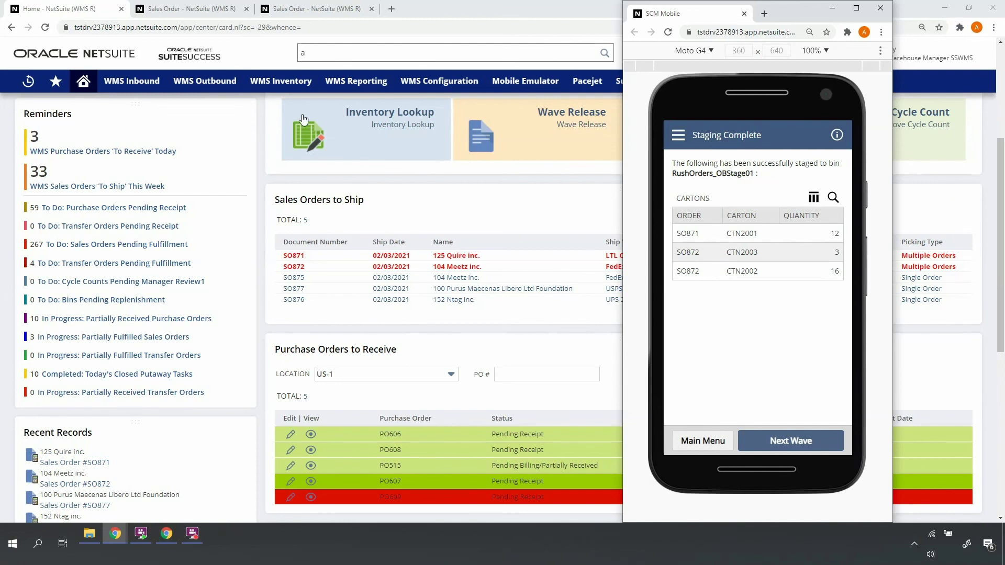
- Reload sales order SO871, confirm 12 picked, and check fulfillment IF861 under Related Records
{"action": "left_click", "coordinate": [217, 12]}
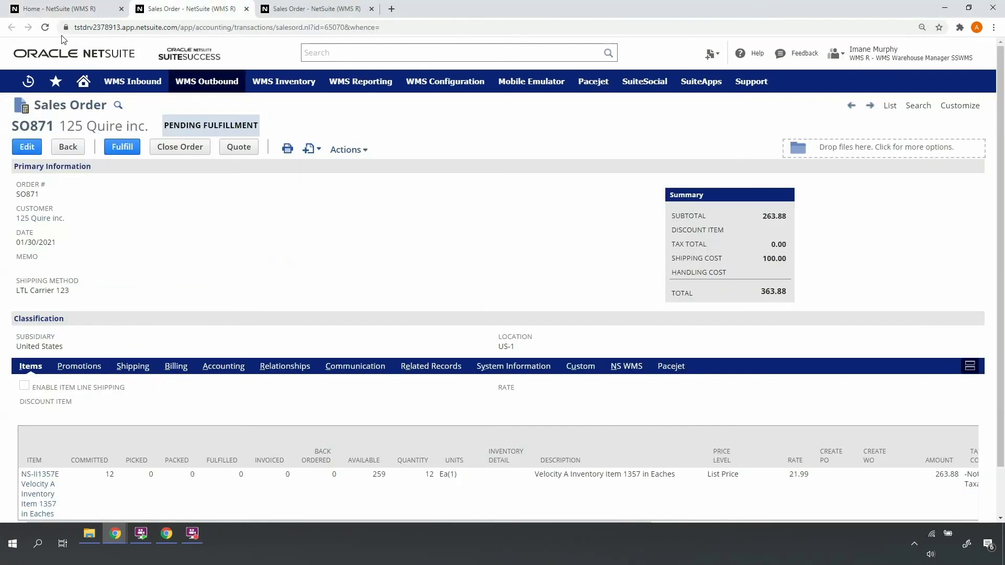
{"action": "left_click", "coordinate": [45, 27]}
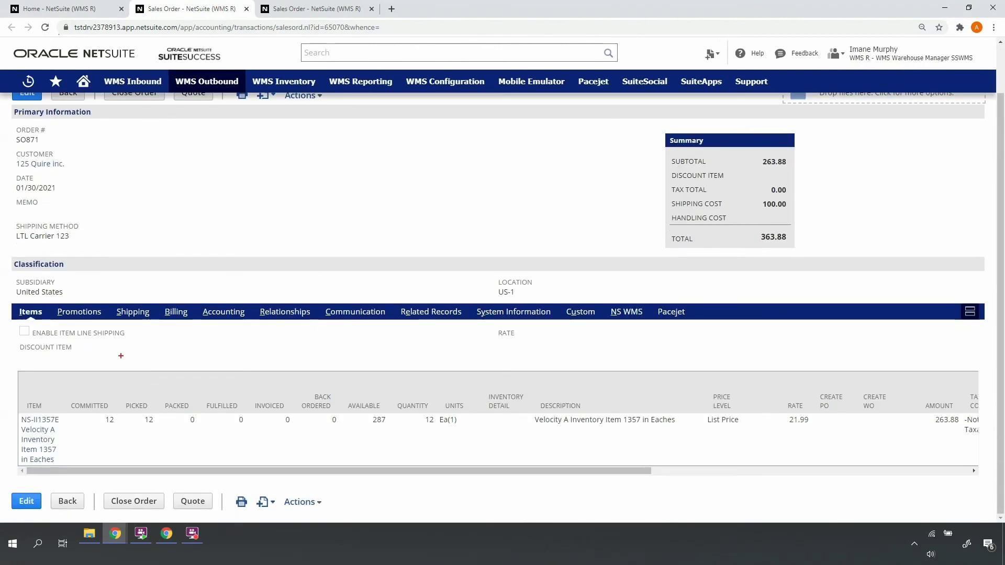
{"action": "left_click_drag", "start_coordinate": [118, 369], "coordinate": [174, 462]}
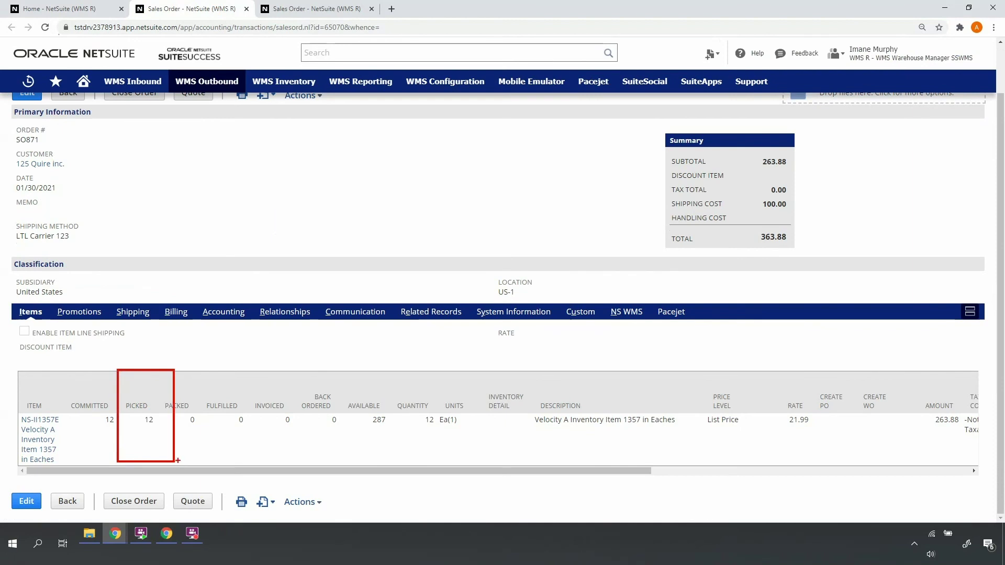
{"action": "left_click", "coordinate": [437, 316]}
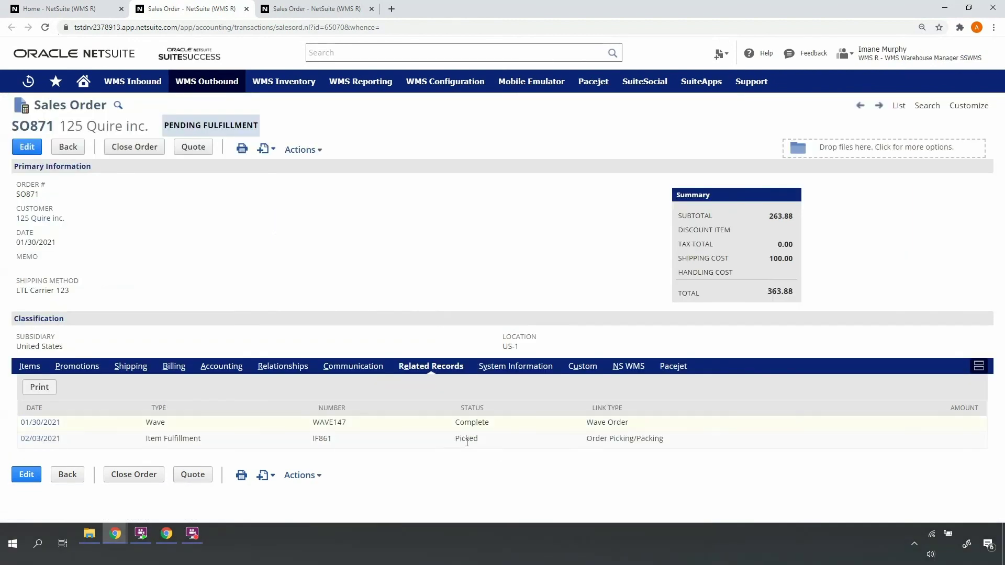
{"action": "left_click_drag", "start_coordinate": [494, 440], "coordinate": [547, 399]}
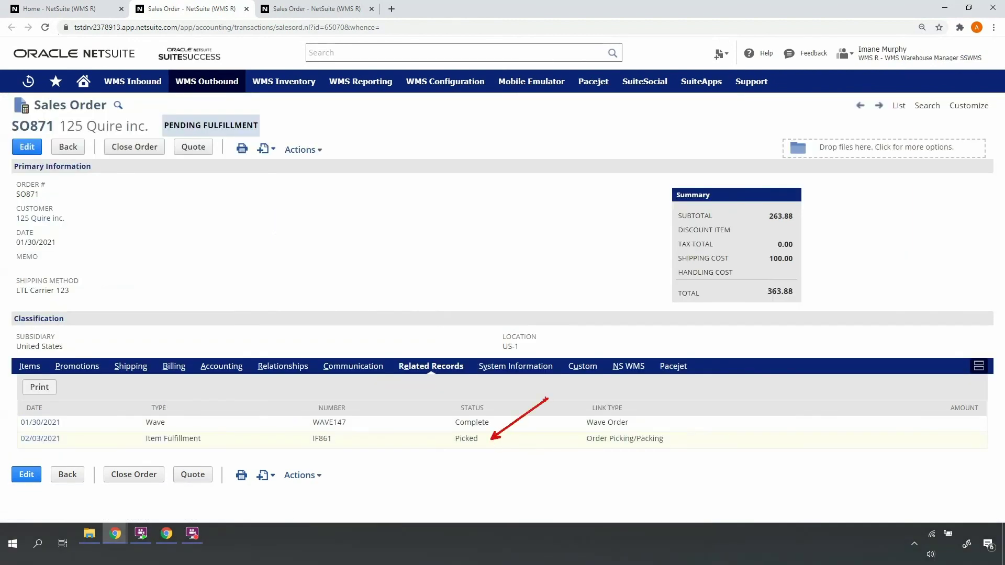